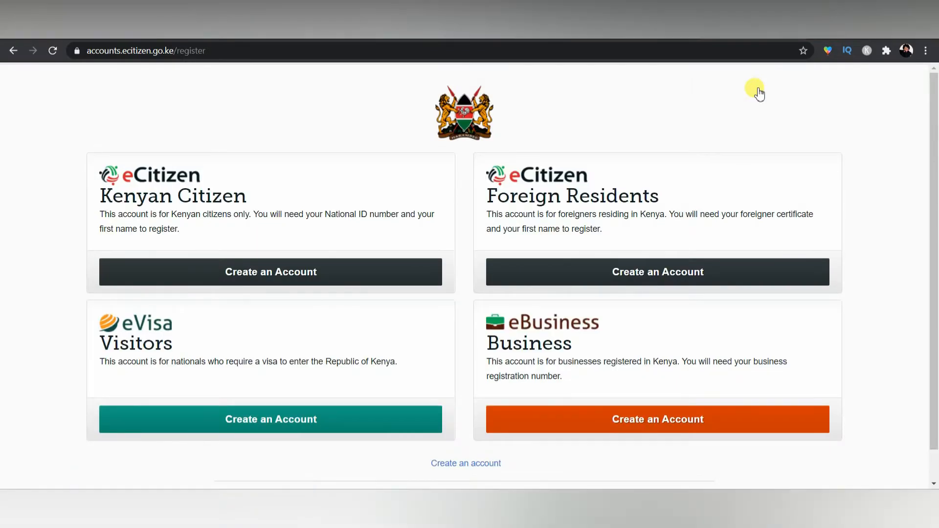
Open the Kenyan Citizen account registration form and examine the details it requires.
{"action": "left_click", "coordinate": [240, 277]}
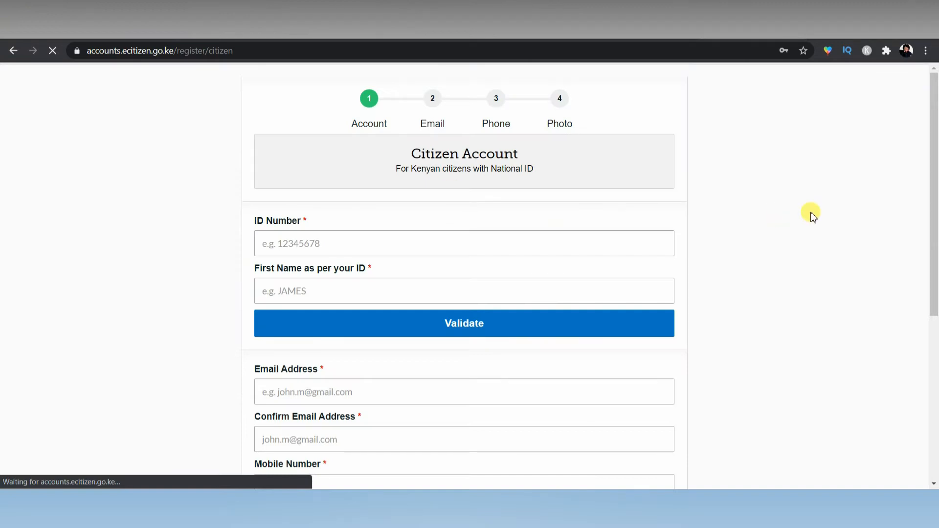
{"action": "left_click_drag", "start_coordinate": [935, 94], "coordinate": [906, 96]}
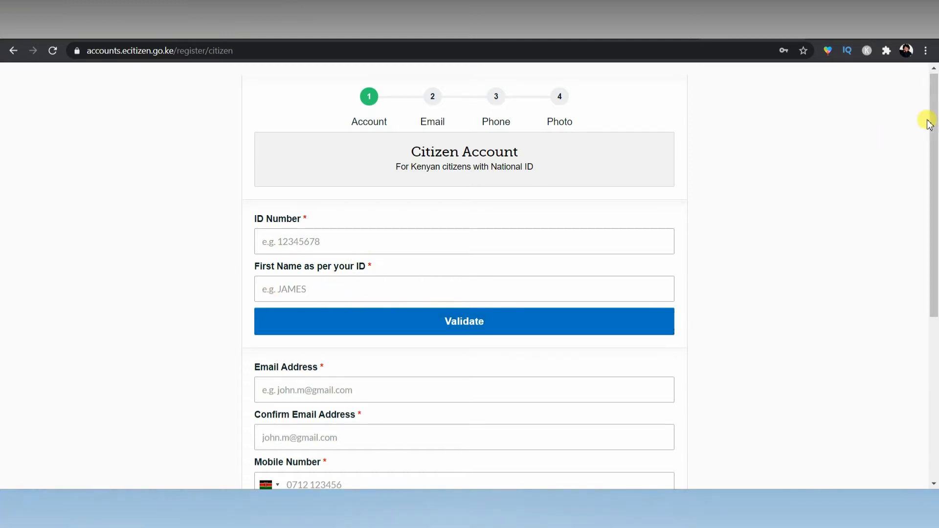
{"action": "left_click_drag", "start_coordinate": [929, 123], "coordinate": [919, 88]}
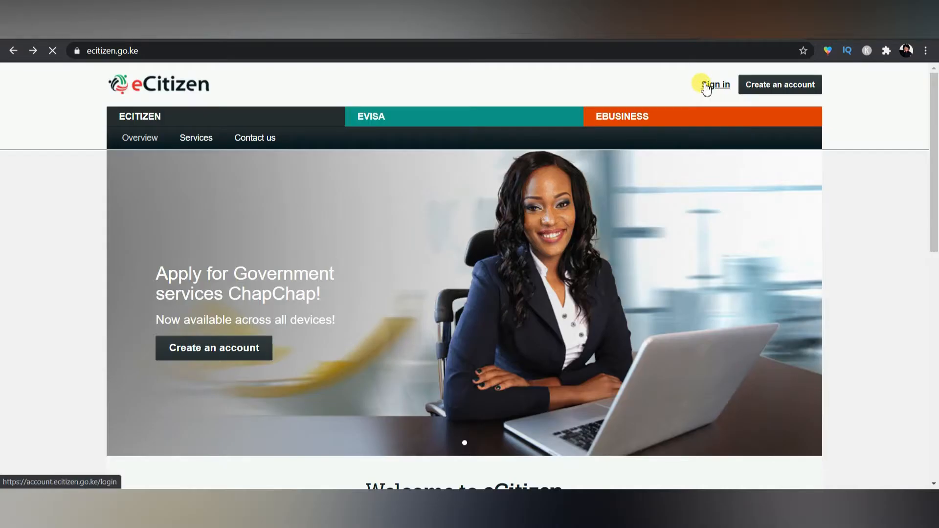
Sign in with the prefilled credentials and open the Police Clearance Certificate application under the Directorate of Criminal Investigations.
{"action": "left_click", "coordinate": [706, 87]}
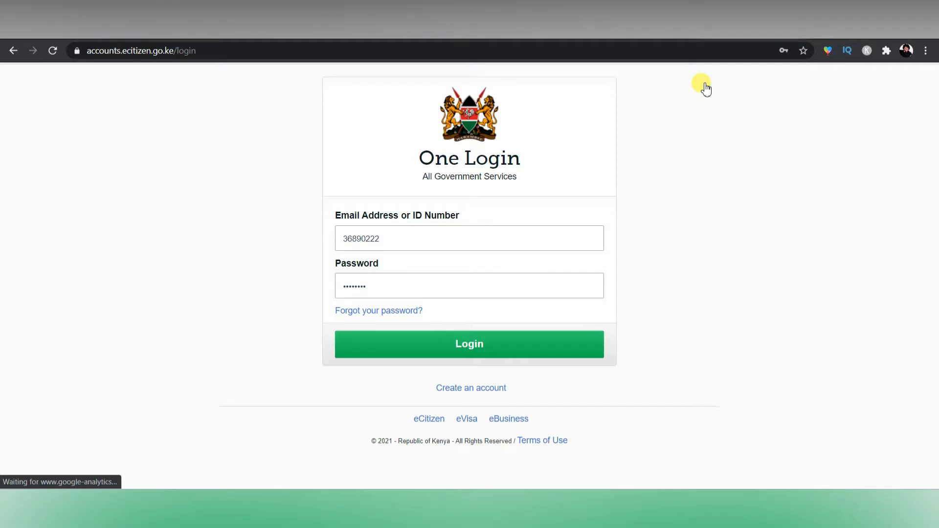
{"action": "left_click", "coordinate": [570, 340]}
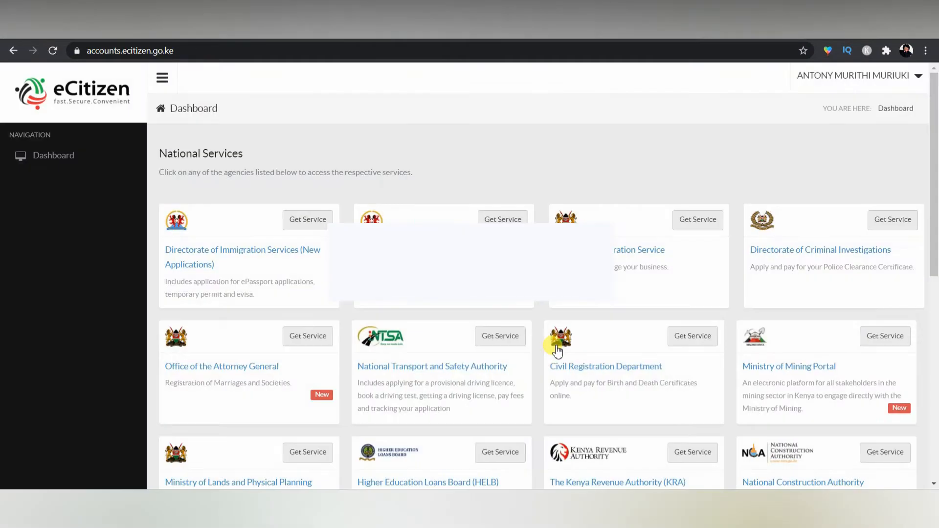
{"action": "left_click", "coordinate": [867, 254]}
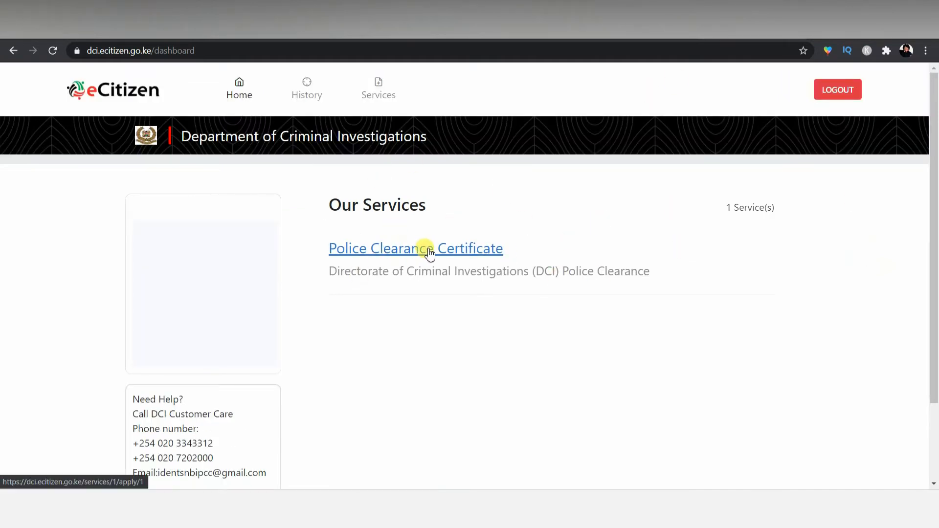
{"action": "left_click", "coordinate": [478, 255]}
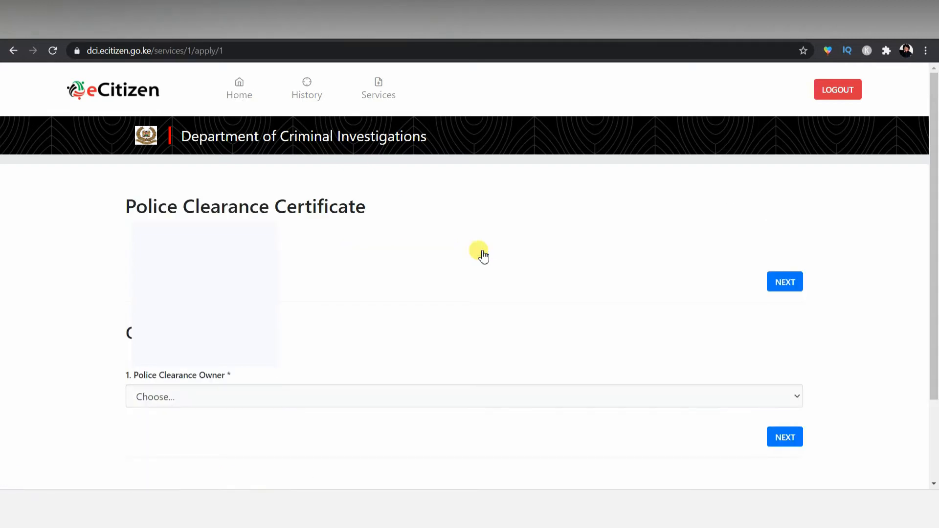
Set the Police Clearance Owner to Your Application and continue to the adult application form.
{"action": "scroll", "coordinate": [236, 374], "scroll_direction": "down", "scroll_amount": 1}
{"action": "left_click", "coordinate": [236, 374]}
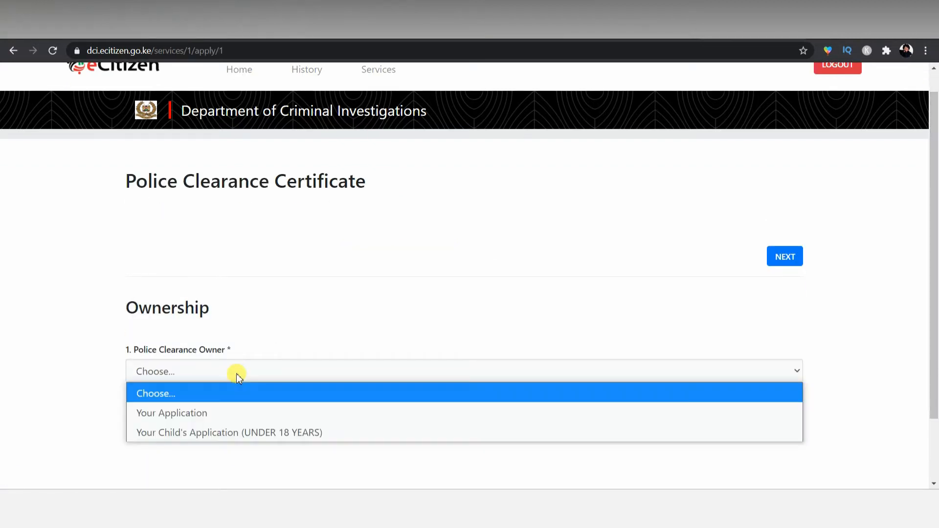
{"action": "left_click", "coordinate": [232, 414]}
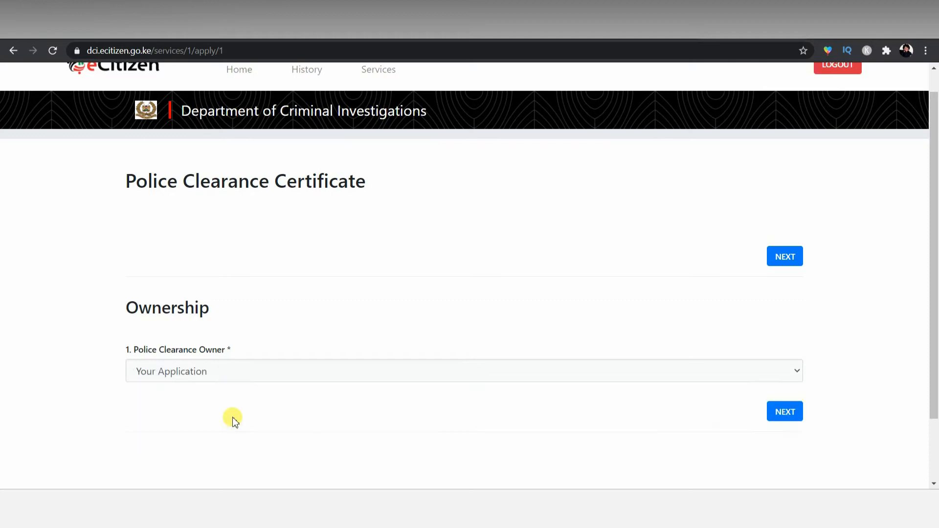
{"action": "left_click", "coordinate": [780, 425]}
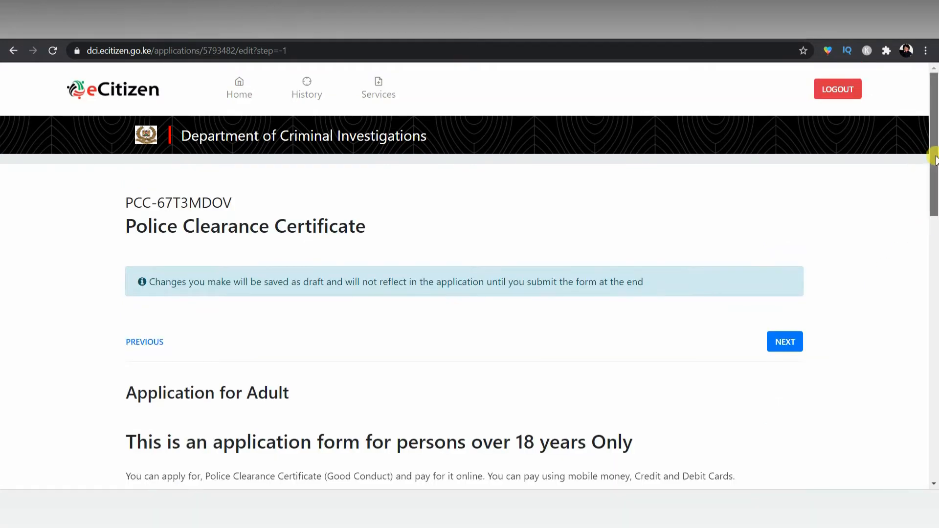
Read the adult application's instructions, the submission requirements and the Police Clearance Certificate fees.
{"action": "scroll", "coordinate": [382, 221], "scroll_direction": "down", "scroll_amount": 1}
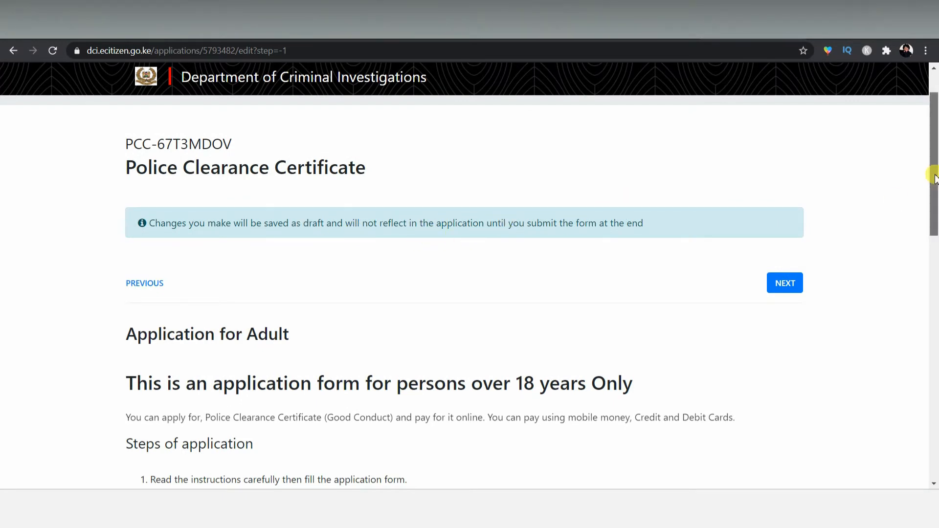
{"action": "scroll", "coordinate": [933, 174], "scroll_direction": "down", "scroll_amount": 8}
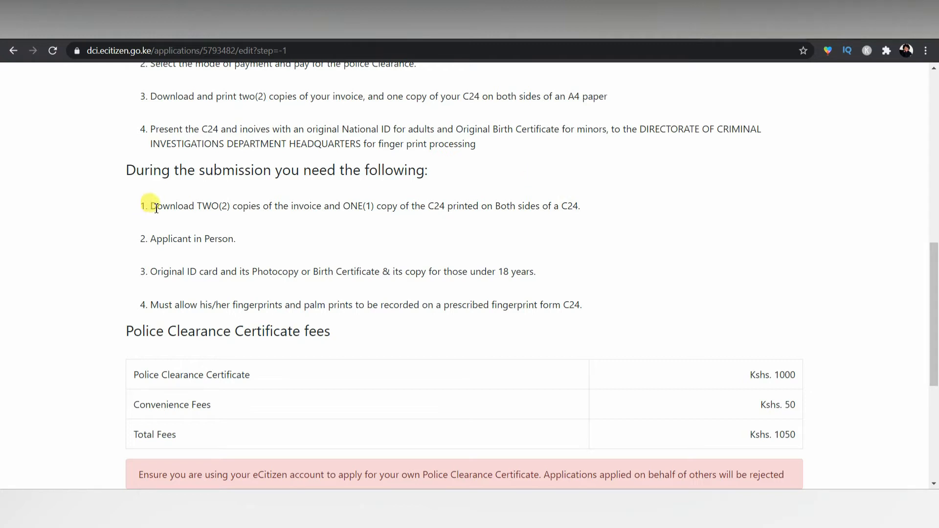
{"action": "left_click_drag", "start_coordinate": [156, 207], "coordinate": [277, 201]}
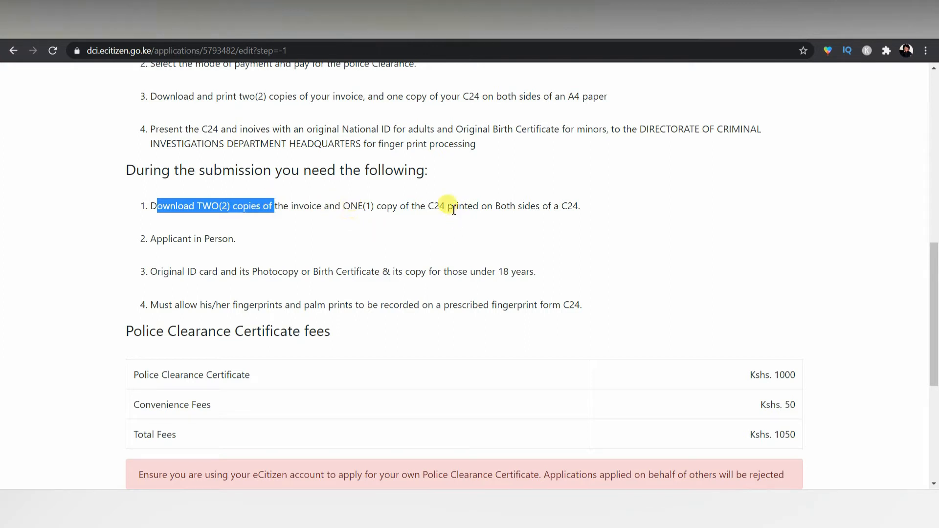
{"action": "left_click_drag", "start_coordinate": [440, 206], "coordinate": [528, 203]}
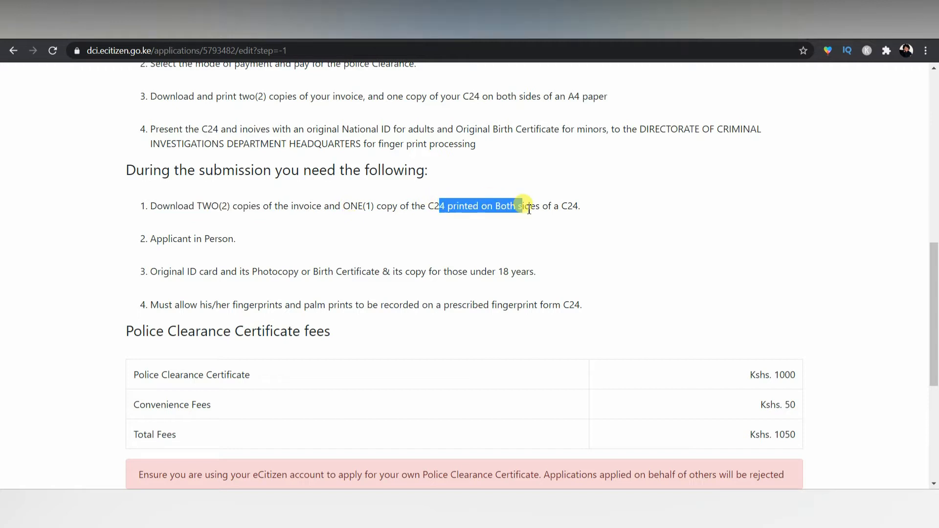
{"action": "left_click", "coordinate": [444, 203]}
{"action": "left_click_drag", "start_coordinate": [421, 205], "coordinate": [583, 205]}
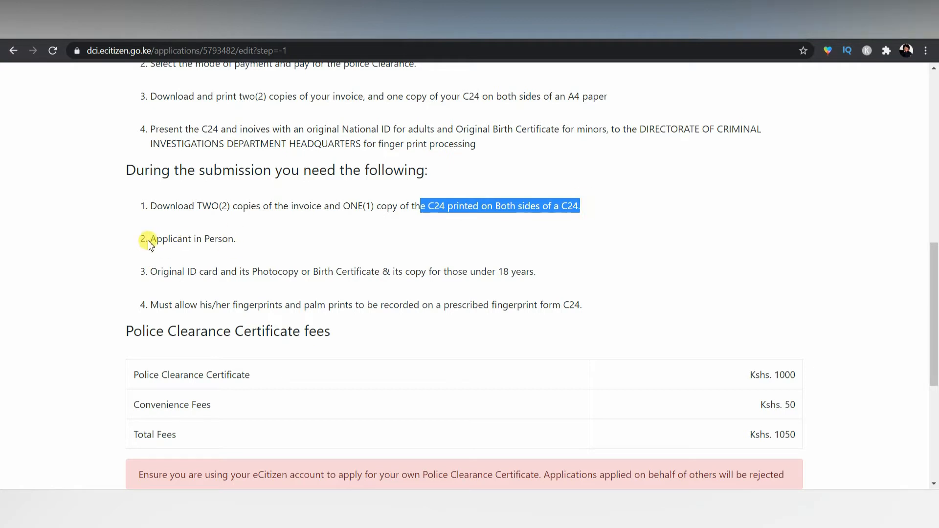
{"action": "left_click_drag", "start_coordinate": [149, 245], "coordinate": [219, 240]}
{"action": "left_click_drag", "start_coordinate": [158, 272], "coordinate": [209, 268]}
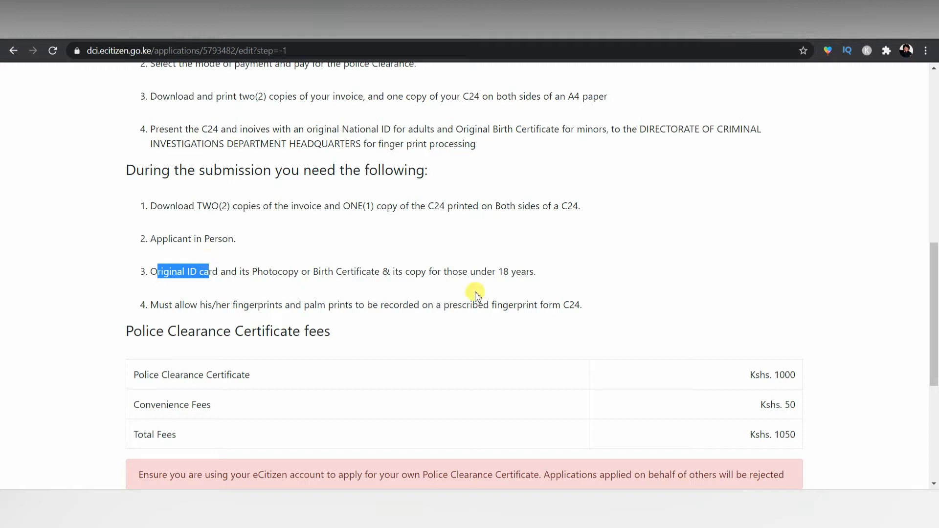
{"action": "left_click", "coordinate": [473, 326]}
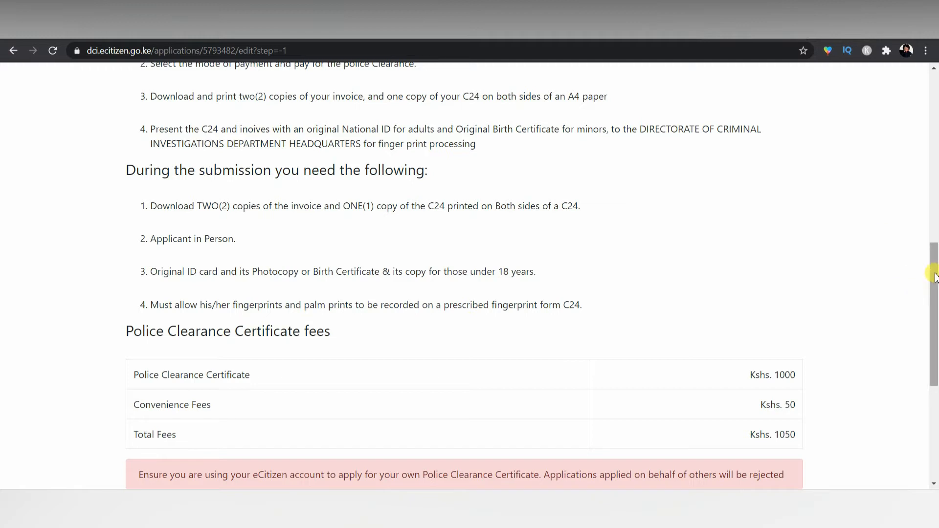
{"action": "left_click_drag", "start_coordinate": [936, 277], "coordinate": [935, 306]}
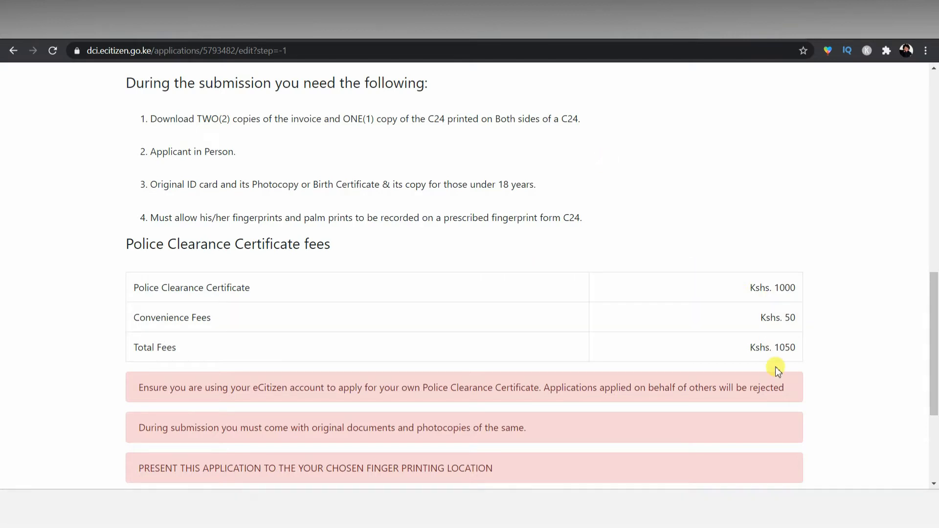
Continue to the application information section and set the Finger Print Area to Nairobi.
{"action": "left_click_drag", "start_coordinate": [935, 285], "coordinate": [935, 345]}
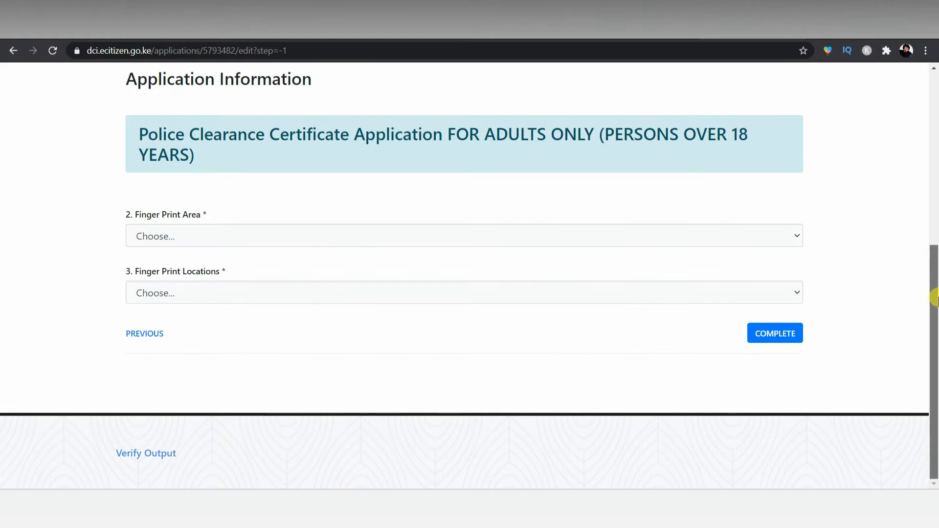
{"action": "left_click_drag", "start_coordinate": [935, 300], "coordinate": [934, 247]}
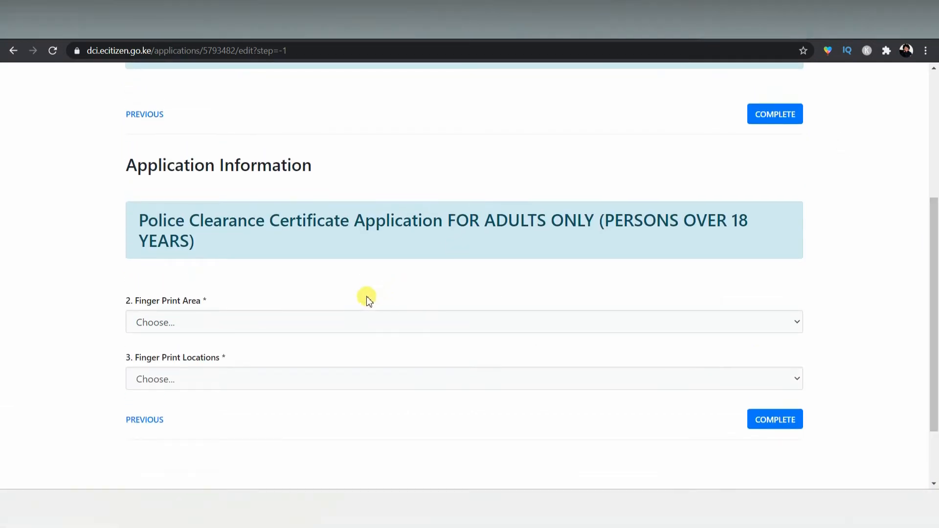
{"action": "left_click", "coordinate": [329, 326]}
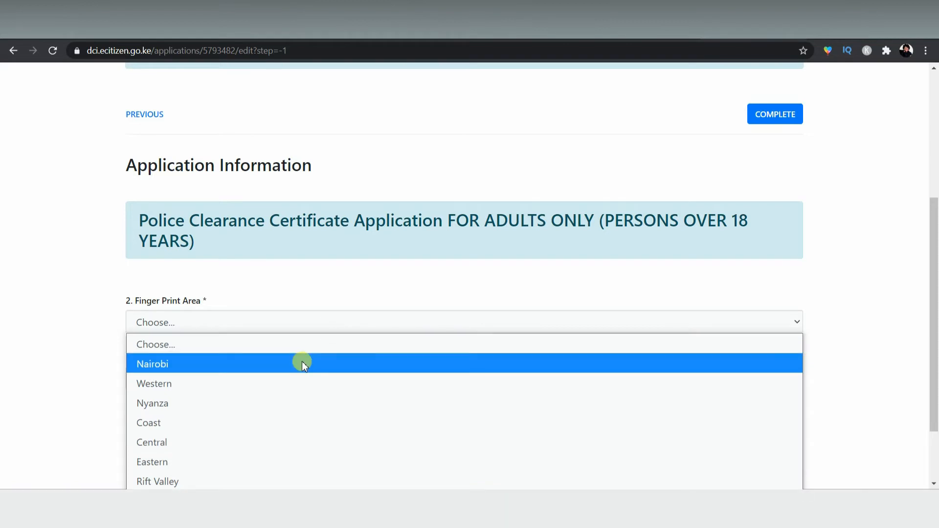
{"action": "left_click", "coordinate": [301, 364]}
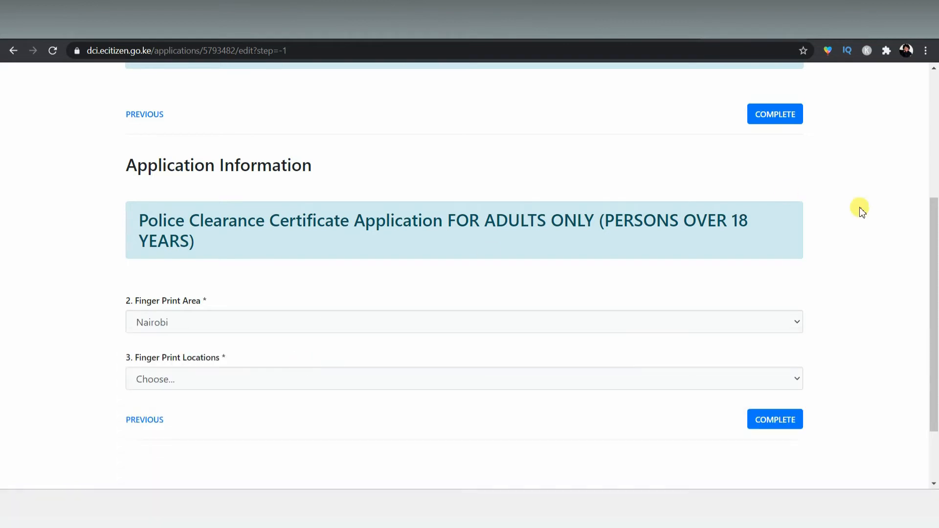
Set Finger Print Locations to DCI Headquarters - Nairobi and complete the application form to reach the payment page.
{"action": "scroll", "coordinate": [934, 278], "scroll_direction": "down", "scroll_amount": 1}
{"action": "scroll", "coordinate": [935, 278], "scroll_direction": "down", "scroll_amount": 1}
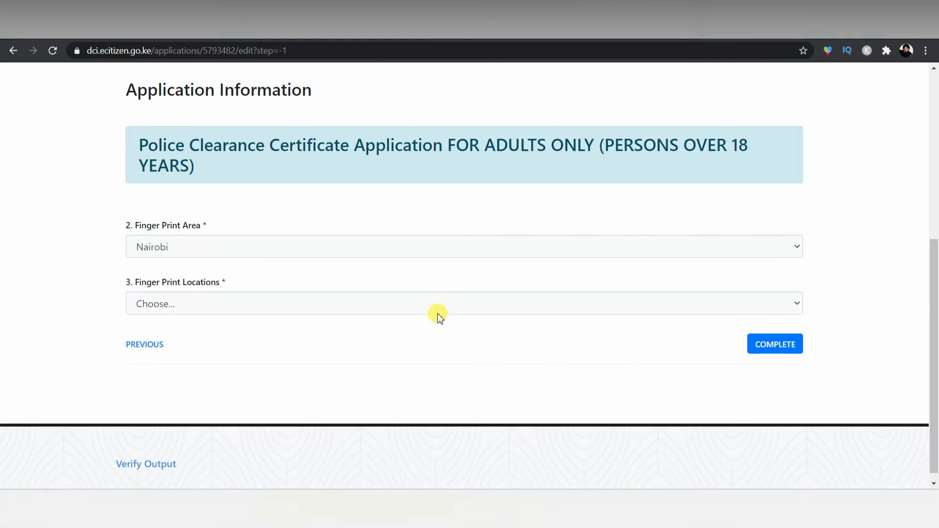
{"action": "left_click", "coordinate": [437, 313]}
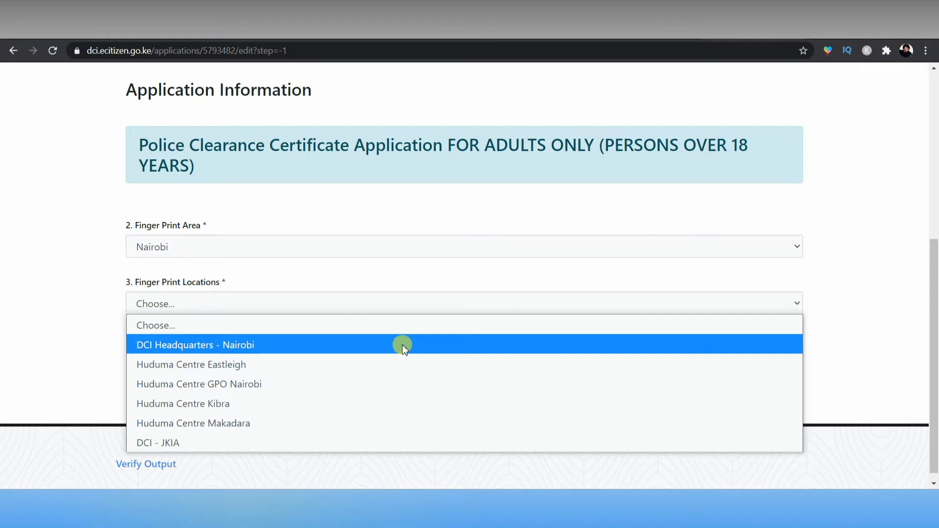
{"action": "left_click", "coordinate": [402, 345]}
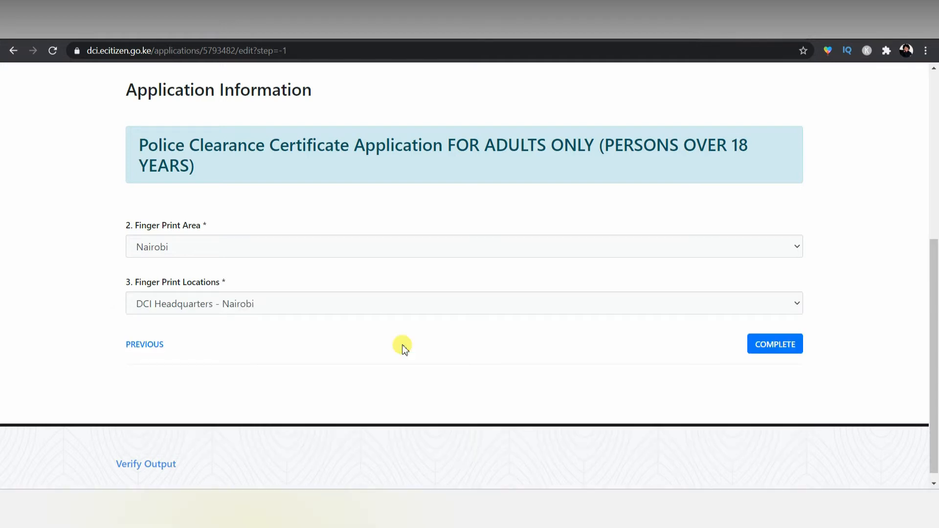
{"action": "left_click", "coordinate": [397, 308]}
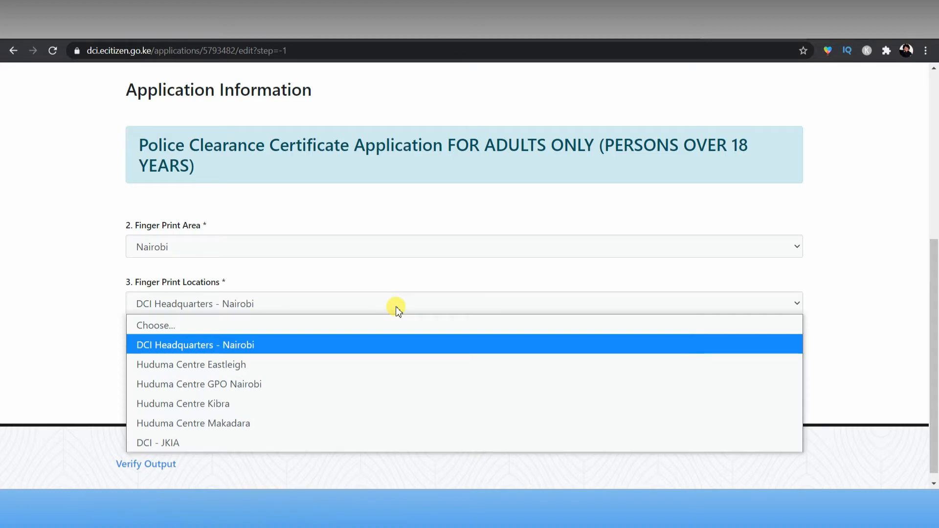
{"action": "left_click", "coordinate": [762, 344]}
{"action": "left_click", "coordinate": [762, 345]}
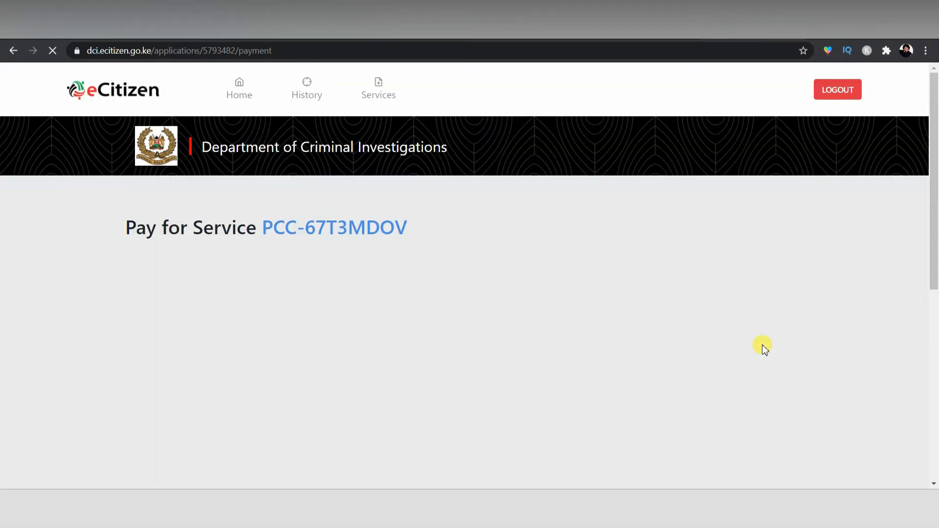
Examine the Mpesa and Debit/Credit/Prepaid Card payment options for the police clearance service.
{"action": "left_click_drag", "start_coordinate": [935, 126], "coordinate": [933, 166]}
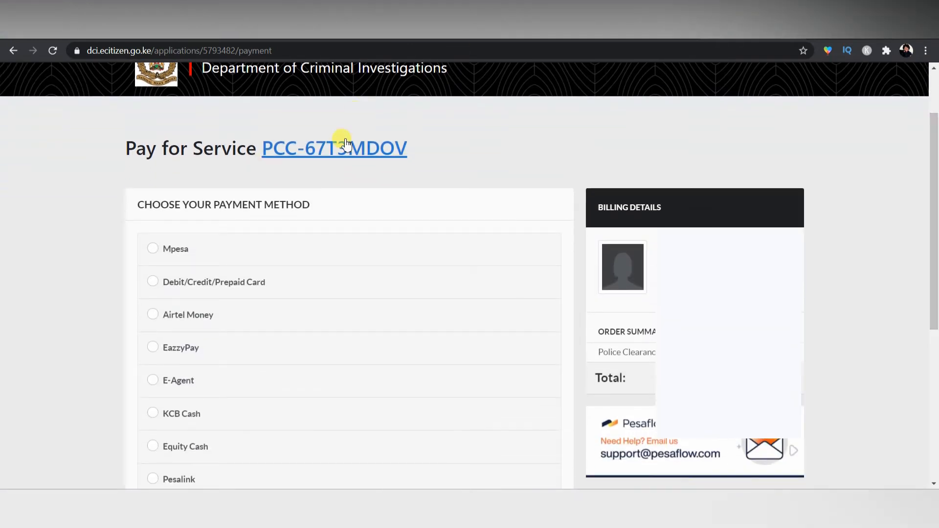
{"action": "left_click", "coordinate": [153, 248]}
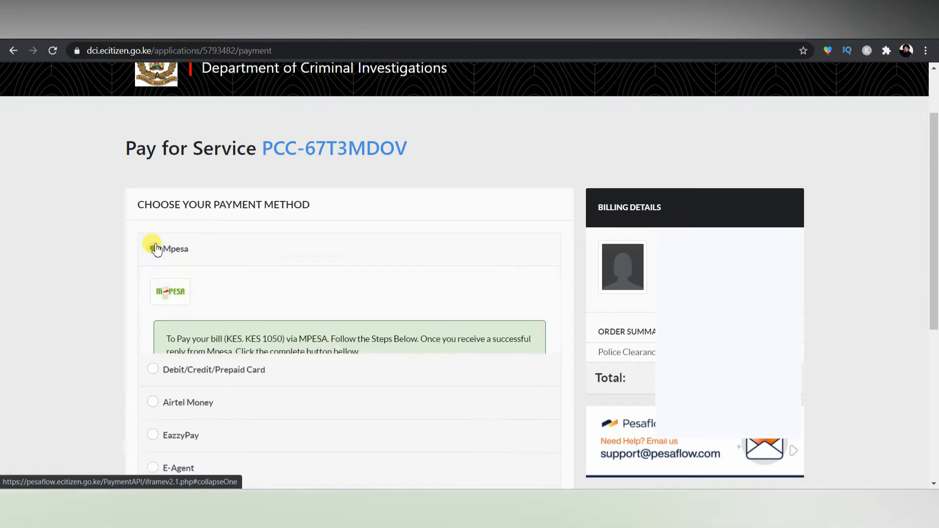
{"action": "left_click", "coordinate": [154, 248]}
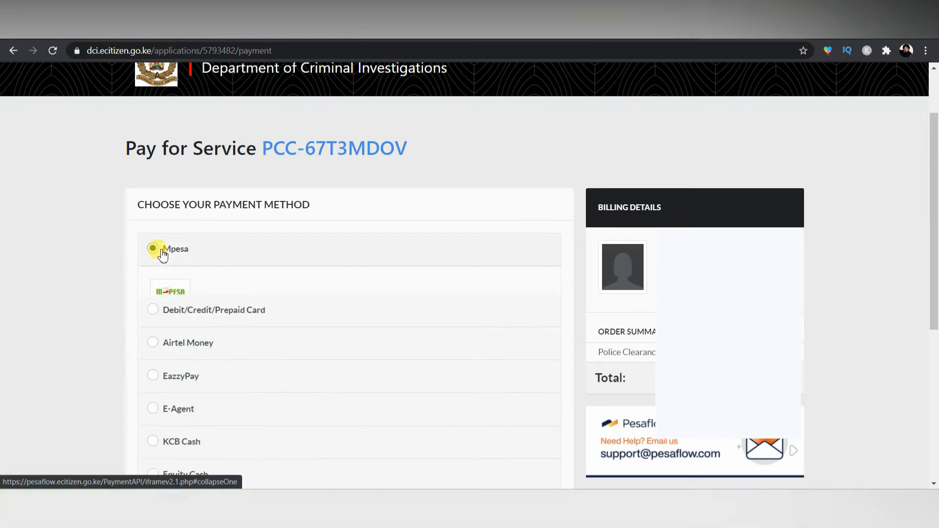
{"action": "left_click", "coordinate": [162, 283]}
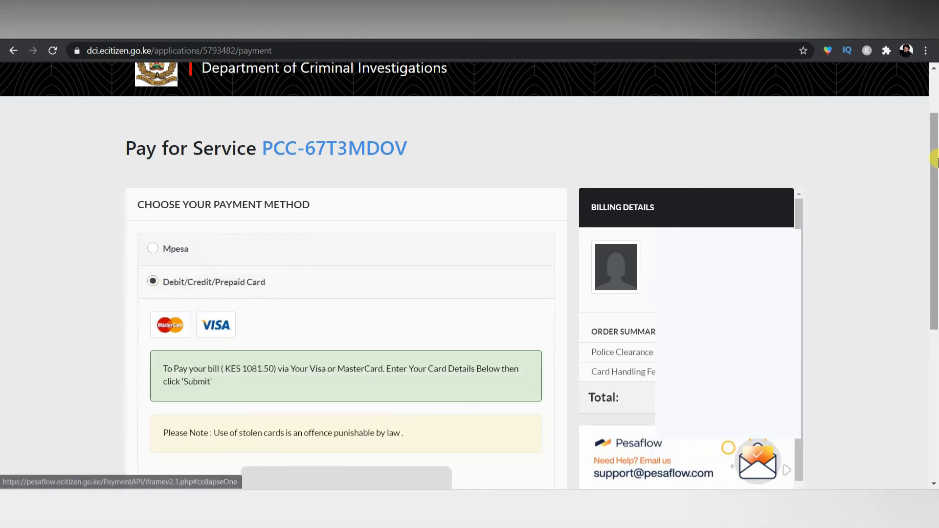
{"action": "left_click_drag", "start_coordinate": [935, 159], "coordinate": [915, 240]}
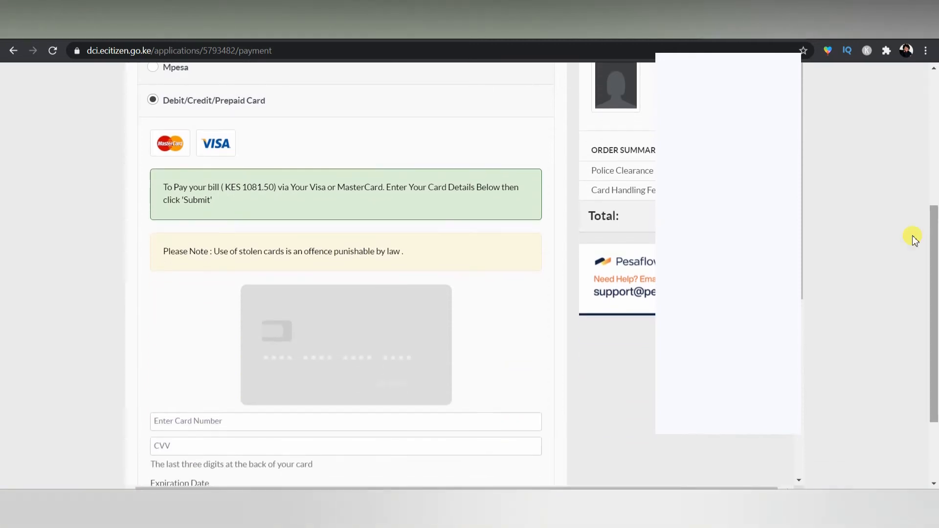
{"action": "left_click", "coordinate": [153, 100]}
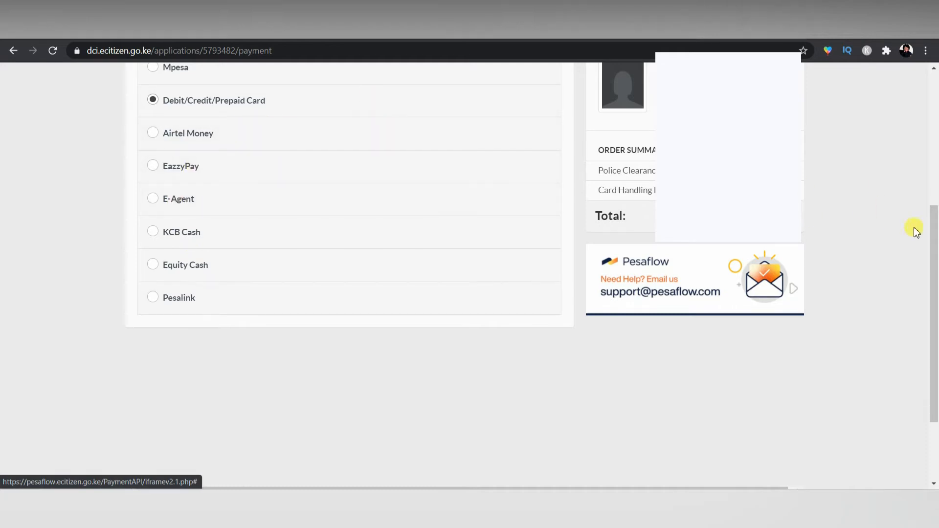
Choose Mpesa as the payment method and show its payment instructions.
{"action": "scroll", "coordinate": [916, 232], "scroll_direction": "up", "scroll_amount": 2}
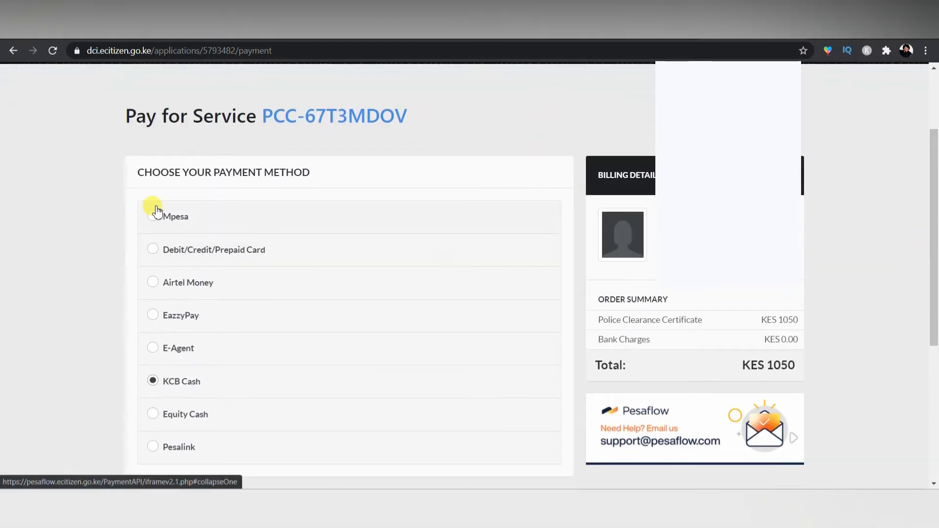
{"action": "left_click", "coordinate": [157, 211]}
{"action": "left_click_drag", "start_coordinate": [933, 191], "coordinate": [914, 289]}
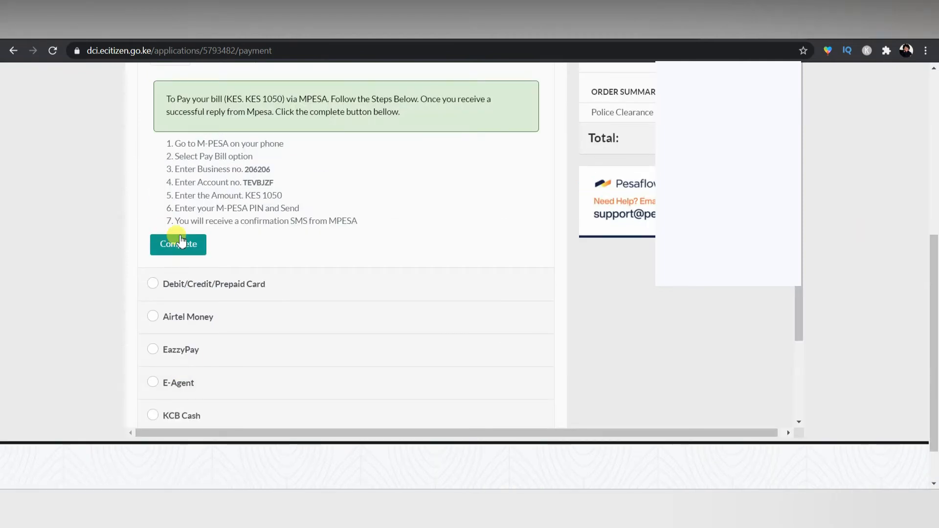
Complete the Mpesa payment step and open the reschedule form for the queued application's fingerprint appointment.
{"action": "left_click", "coordinate": [180, 240]}
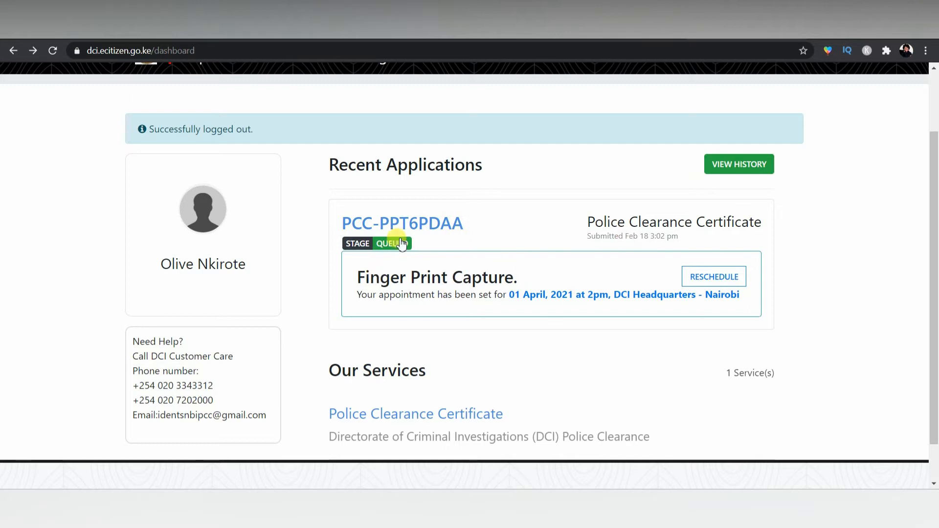
{"action": "left_click", "coordinate": [723, 280]}
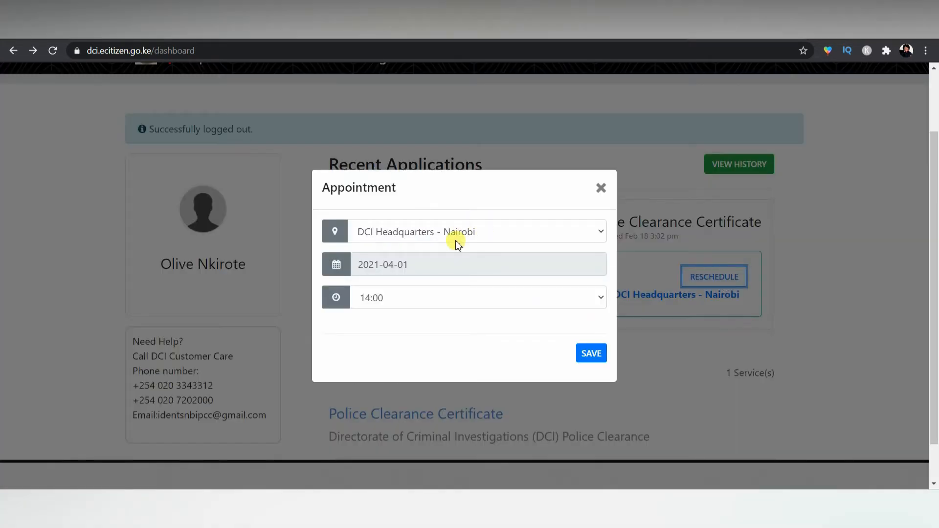
Review the available locations and times, keeping DCI Headquarters - Nairobi, 2021-04-01 at 14:00, and save the appointment.
{"action": "left_click", "coordinate": [463, 234]}
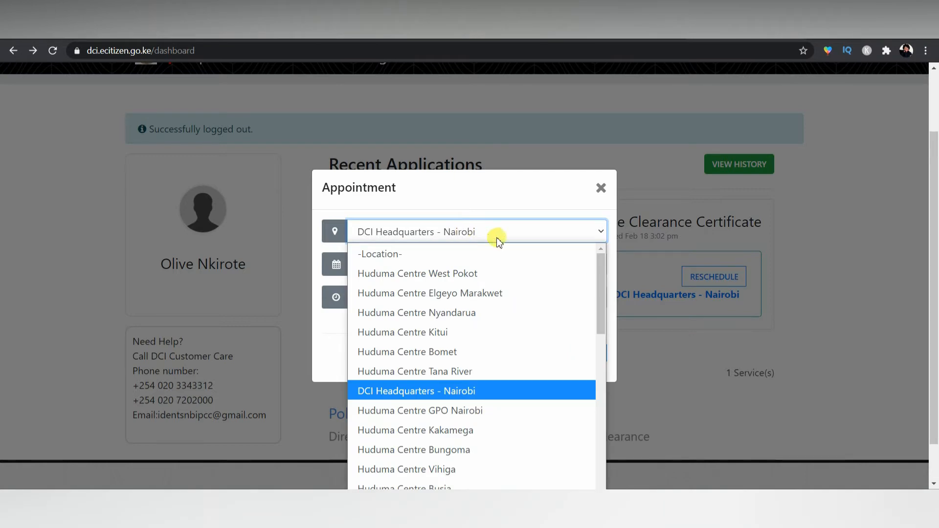
{"action": "left_click_drag", "start_coordinate": [602, 274], "coordinate": [607, 462]}
{"action": "left_click", "coordinate": [607, 460]}
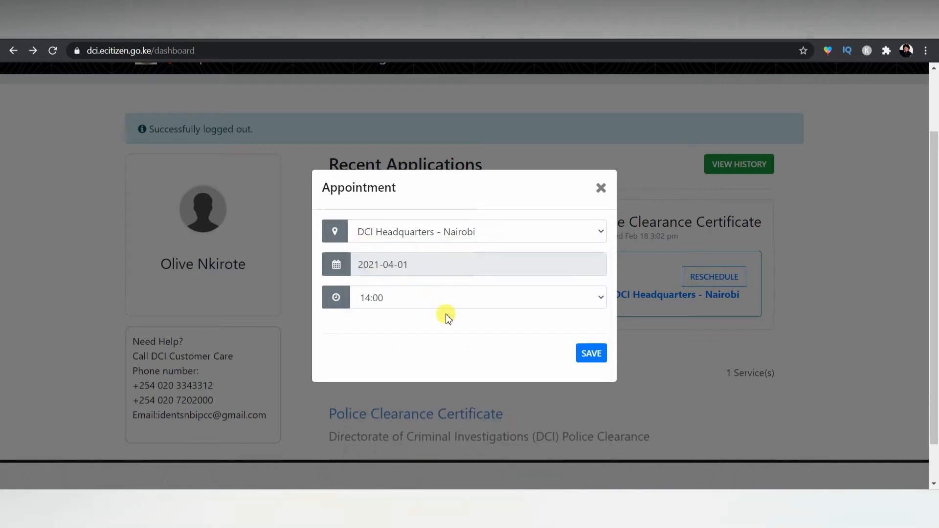
{"action": "left_click", "coordinate": [443, 299]}
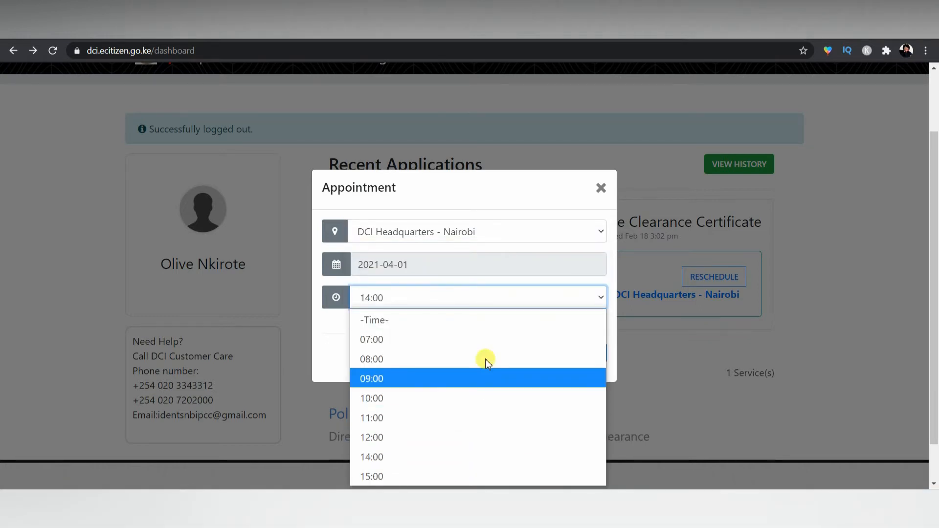
{"action": "left_click", "coordinate": [671, 426]}
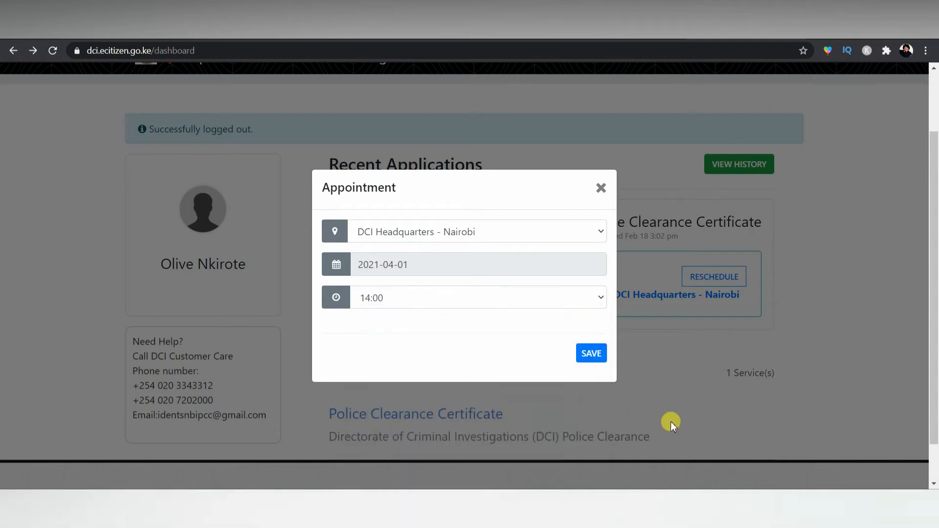
{"action": "left_click", "coordinate": [591, 353]}
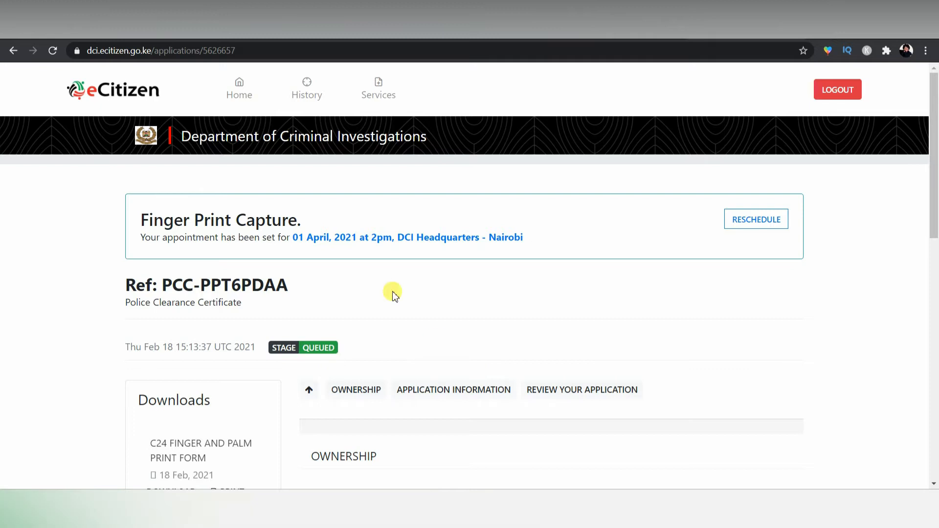
Review the queued application's ownership and fingerprint location details, and view its C24 Finger and Palm Print Form.
{"action": "left_click_drag", "start_coordinate": [935, 153], "coordinate": [849, 224]}
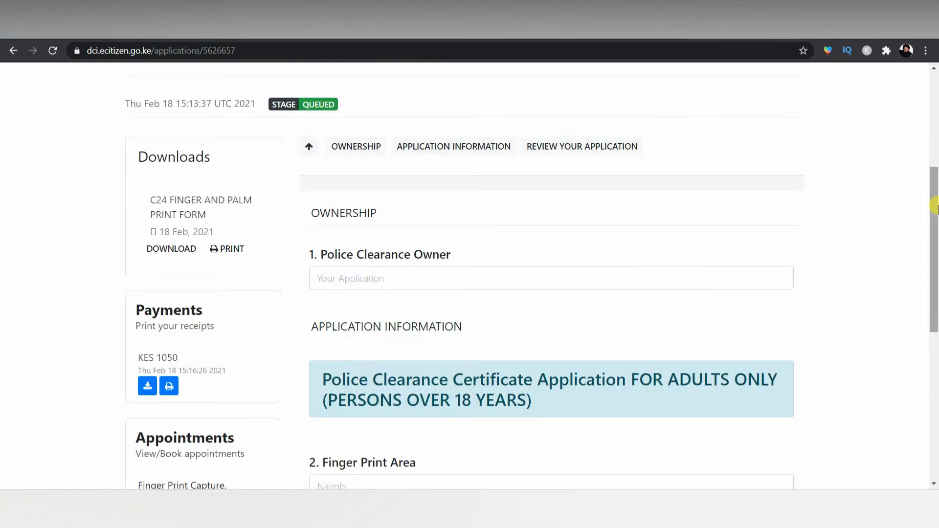
{"action": "left_click_drag", "start_coordinate": [935, 207], "coordinate": [935, 289]}
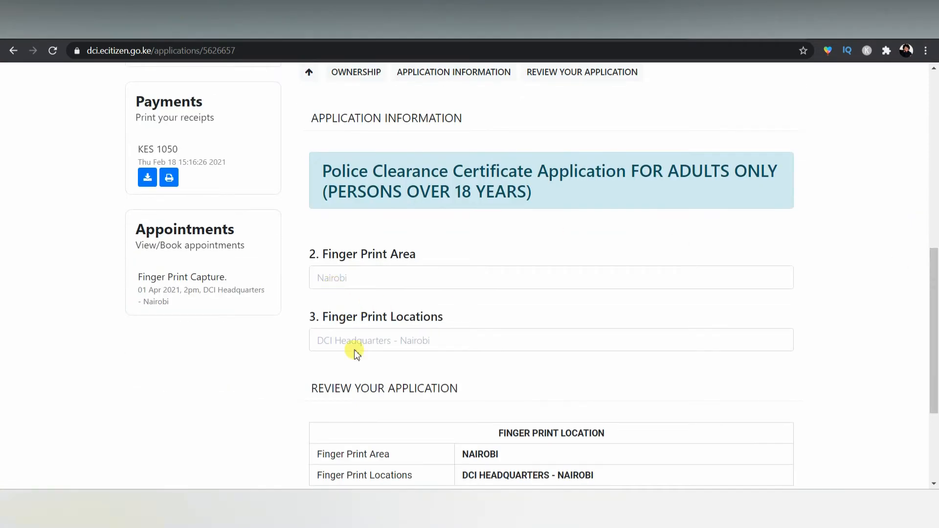
{"action": "left_click_drag", "start_coordinate": [935, 276], "coordinate": [924, 183]}
{"action": "left_click", "coordinate": [165, 290]}
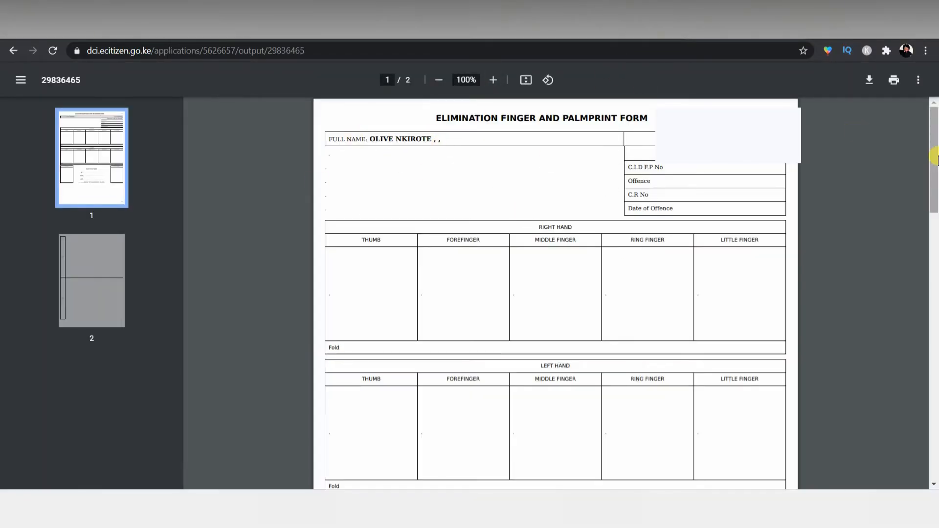
{"action": "left_click_drag", "start_coordinate": [935, 199], "coordinate": [878, 199]}
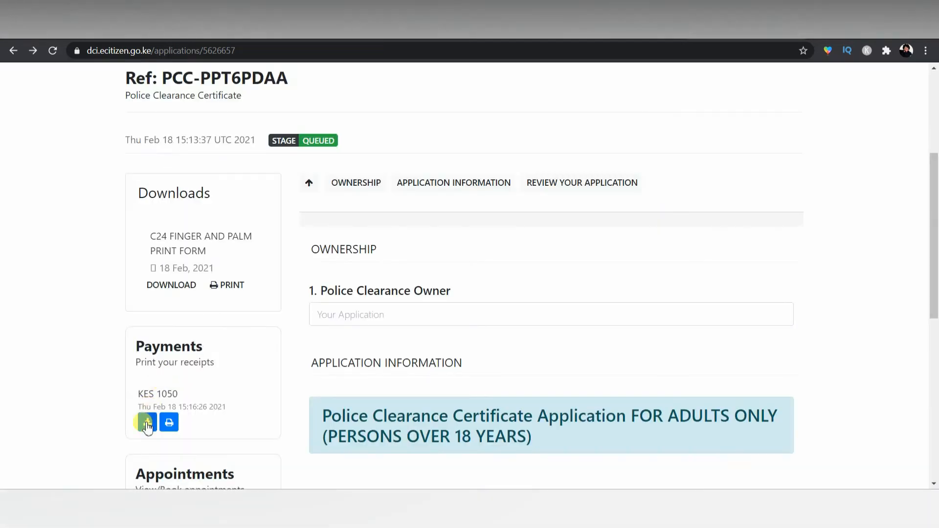
View the payment receipt, examine its government copy, customer copy and scheduled appointment, and return to the application.
{"action": "left_click", "coordinate": [146, 423]}
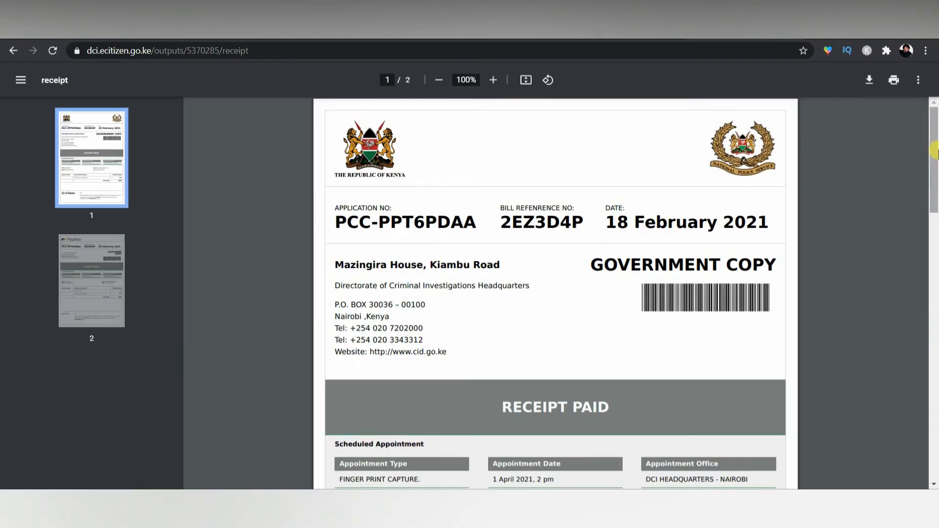
{"action": "scroll", "coordinate": [935, 153], "scroll_direction": "down", "scroll_amount": 2}
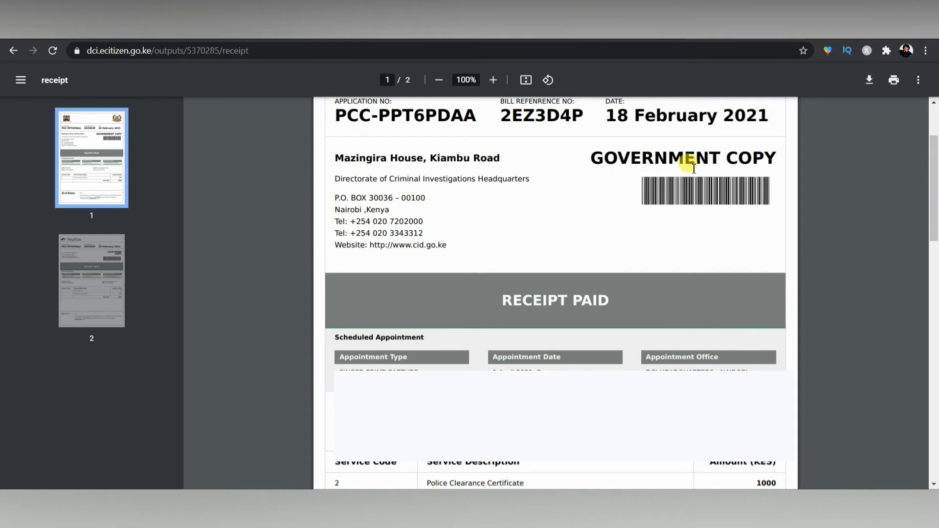
{"action": "left_click_drag", "start_coordinate": [932, 161], "coordinate": [932, 196]}
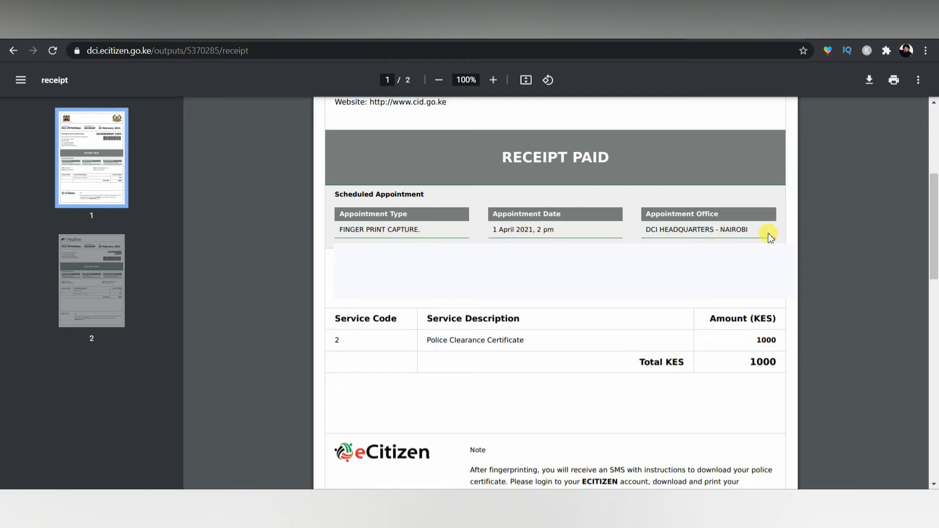
{"action": "scroll", "coordinate": [933, 240], "scroll_direction": "down", "scroll_amount": 5}
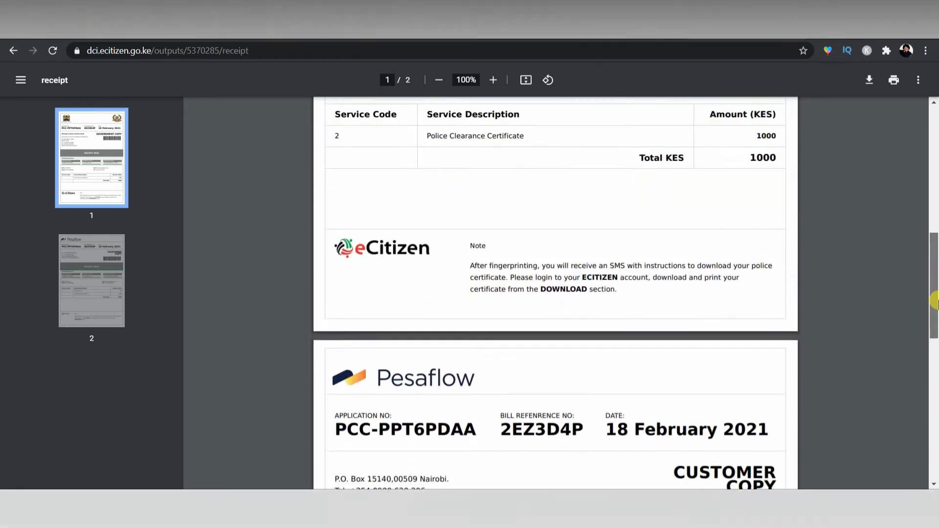
{"action": "scroll", "coordinate": [934, 255], "scroll_direction": "up", "scroll_amount": 4}
{"action": "left_click_drag", "start_coordinate": [932, 201], "coordinate": [934, 332]}
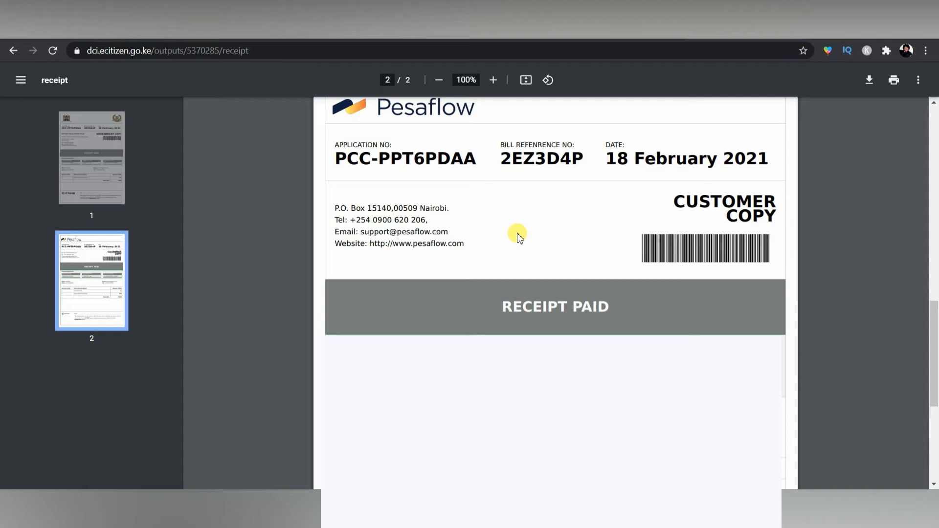
{"action": "left_click_drag", "start_coordinate": [933, 315], "coordinate": [932, 117]}
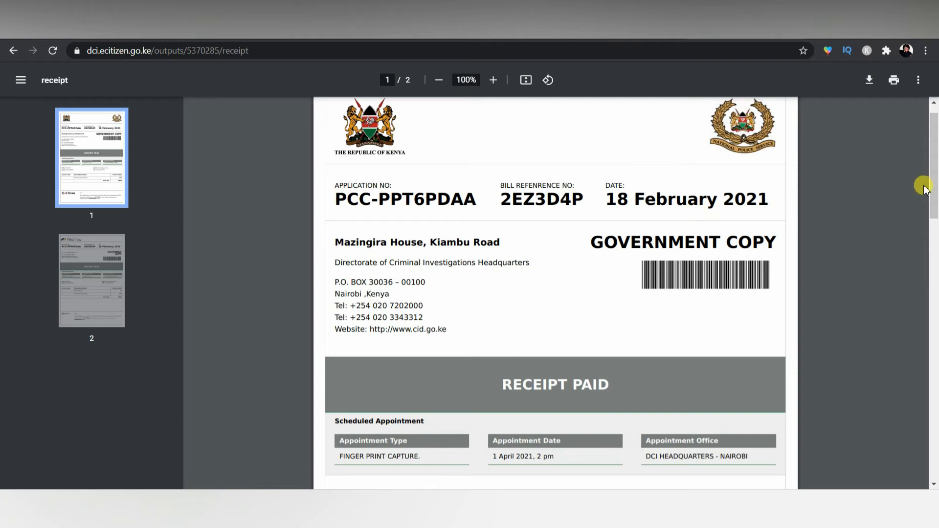
{"action": "left_click_drag", "start_coordinate": [934, 198], "coordinate": [935, 224]}
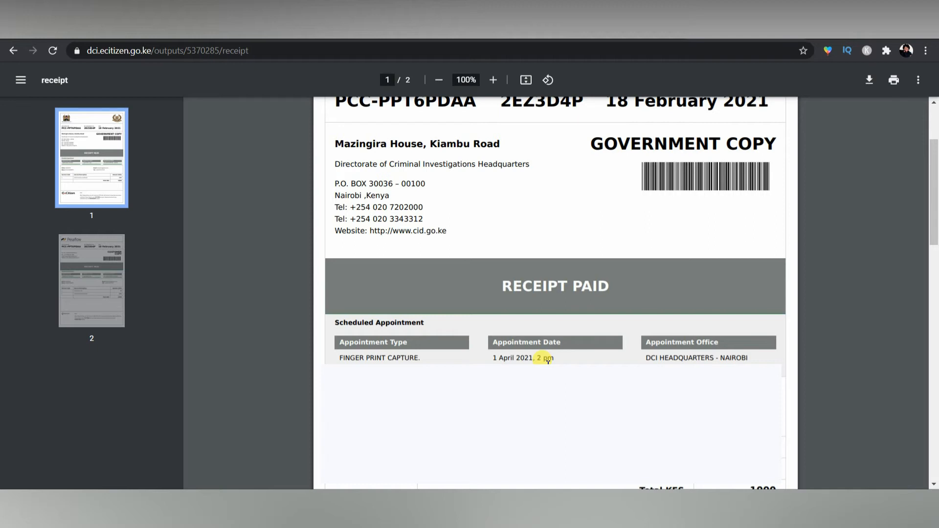
{"action": "left_click_drag", "start_coordinate": [933, 225], "coordinate": [935, 117]}
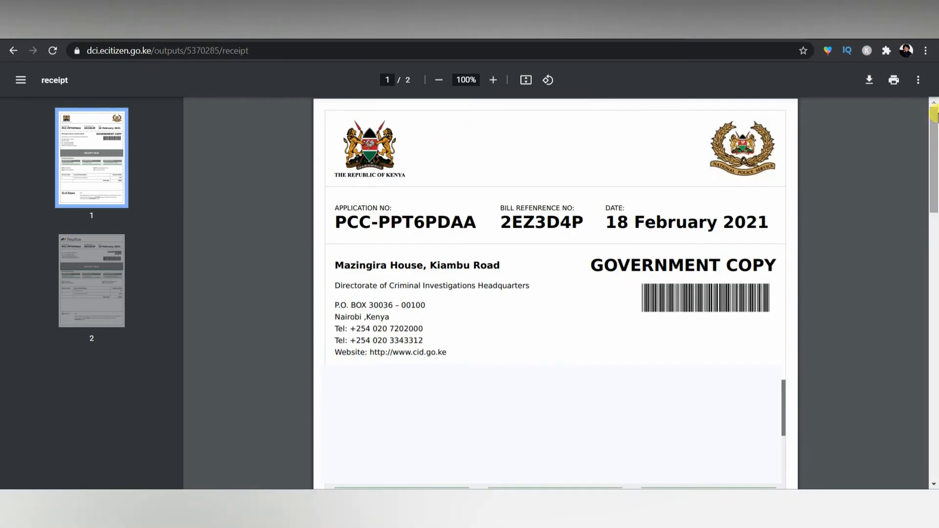
{"action": "left_click", "coordinate": [14, 51]}
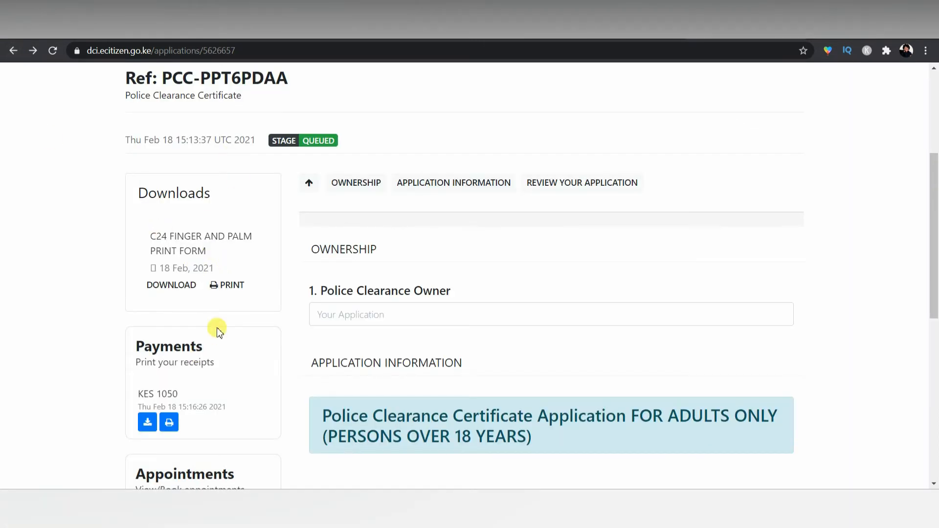
Check the queued application's Appointments section and processing stage, and go back to the dashboard.
{"action": "left_click_drag", "start_coordinate": [932, 178], "coordinate": [935, 231]}
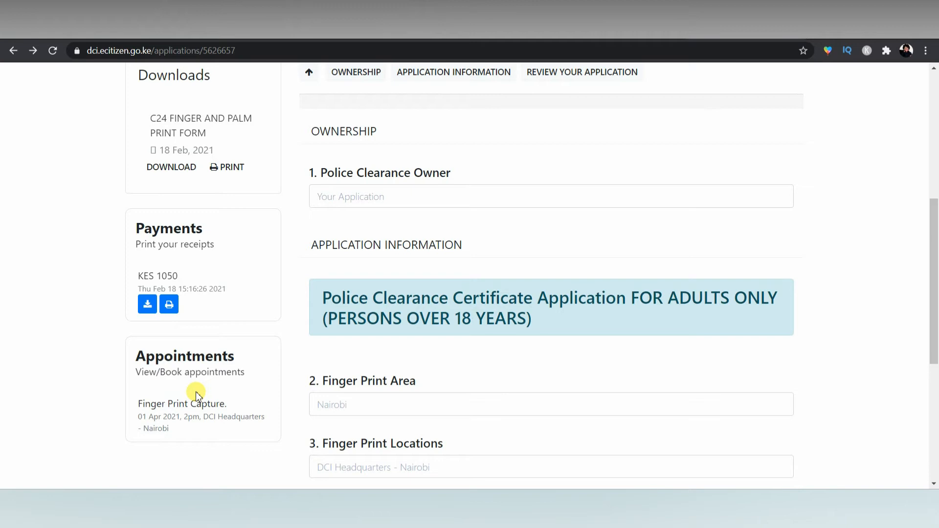
{"action": "left_click", "coordinate": [935, 184]}
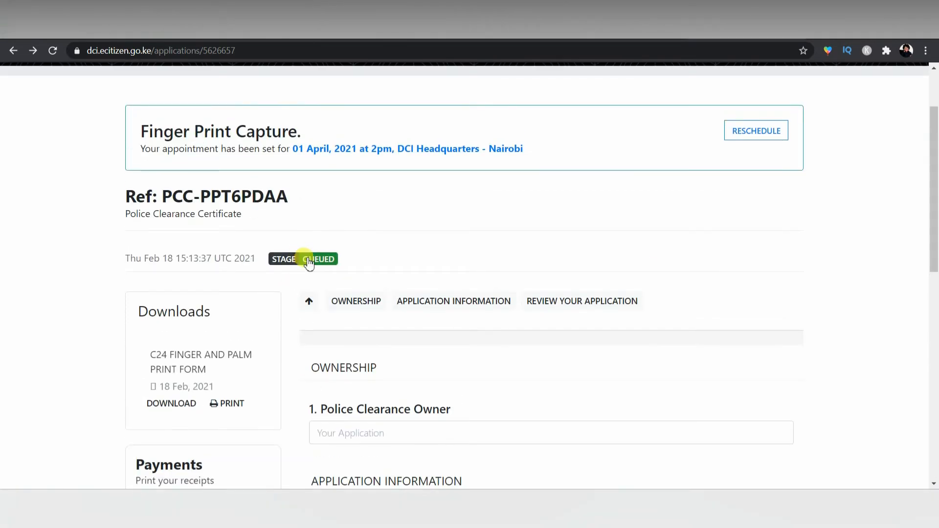
{"action": "scroll", "coordinate": [308, 263], "scroll_direction": "up", "scroll_amount": 2}
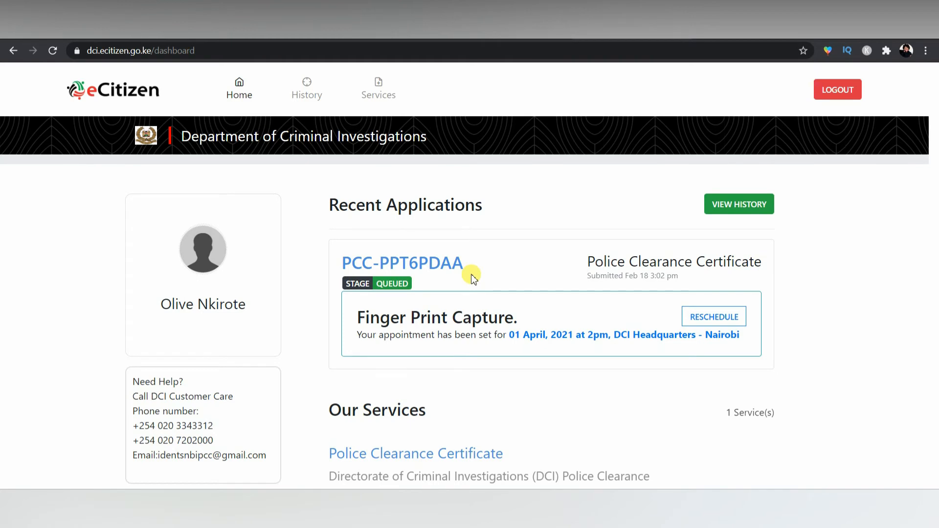
Refresh the dashboard, examine the submitted application's payment, invoice and appointment sections, and return to the recent applications.
{"action": "left_click", "coordinate": [53, 57]}
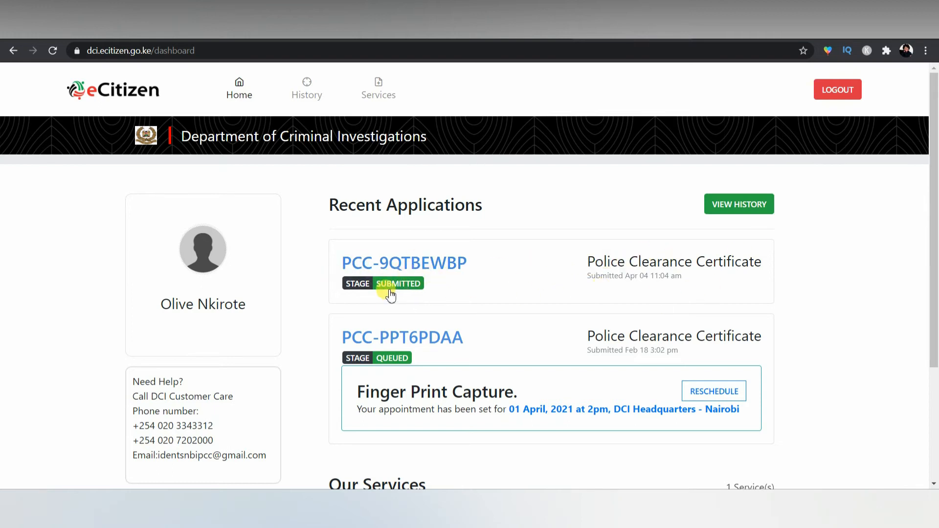
{"action": "left_click", "coordinate": [385, 272]}
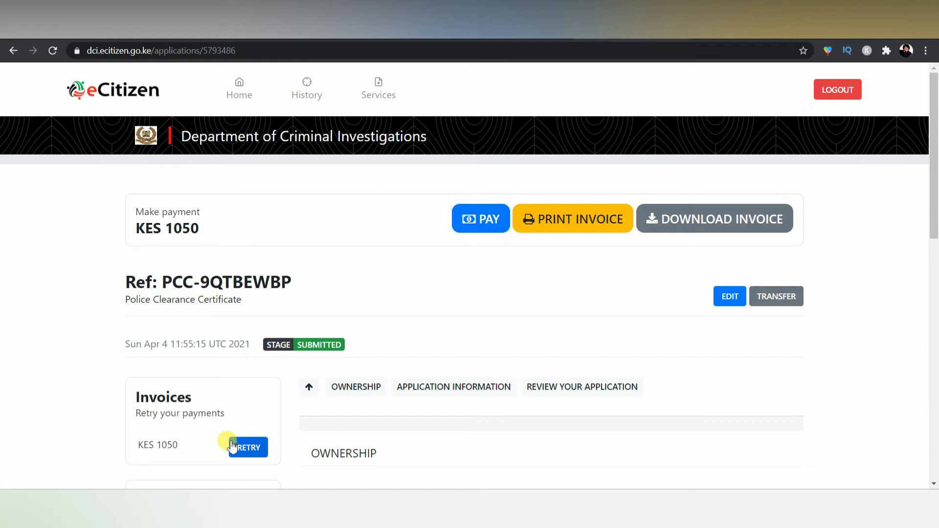
{"action": "left_click_drag", "start_coordinate": [933, 147], "coordinate": [904, 179]}
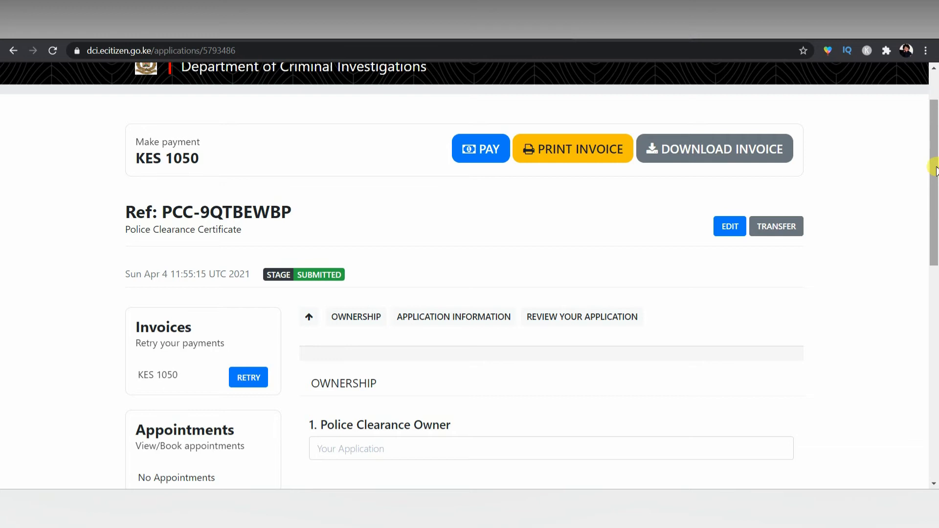
{"action": "left_click_drag", "start_coordinate": [935, 169], "coordinate": [935, 74]}
{"action": "left_click", "coordinate": [14, 51]}
{"action": "left_click_drag", "start_coordinate": [934, 288], "coordinate": [936, 230]}
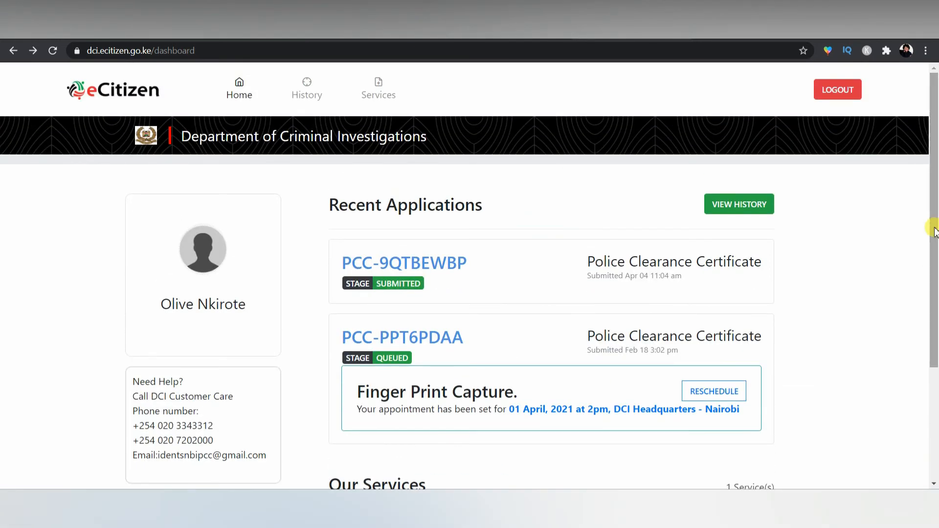